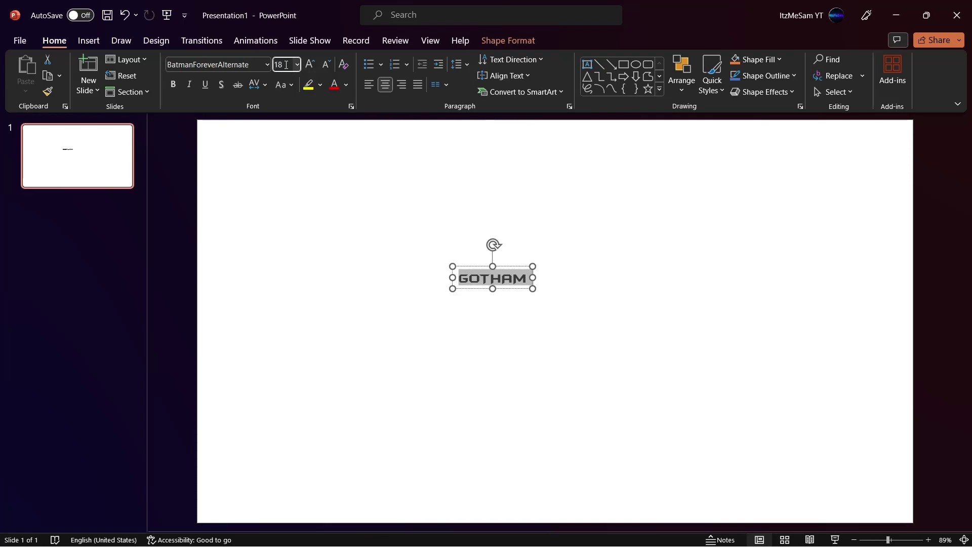
Set the GOTHAM text's font size to 180 and move the text box fully onto the slide.
{"action": "type", "text": "180"}
{"action": "key", "text": "Return"}
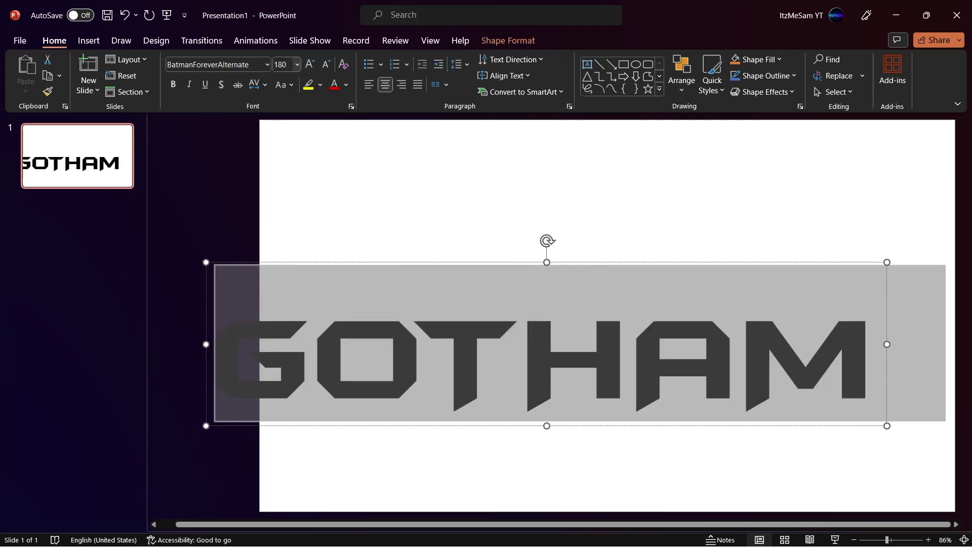
{"action": "left_click_drag", "start_coordinate": [651, 263], "coordinate": [713, 236]}
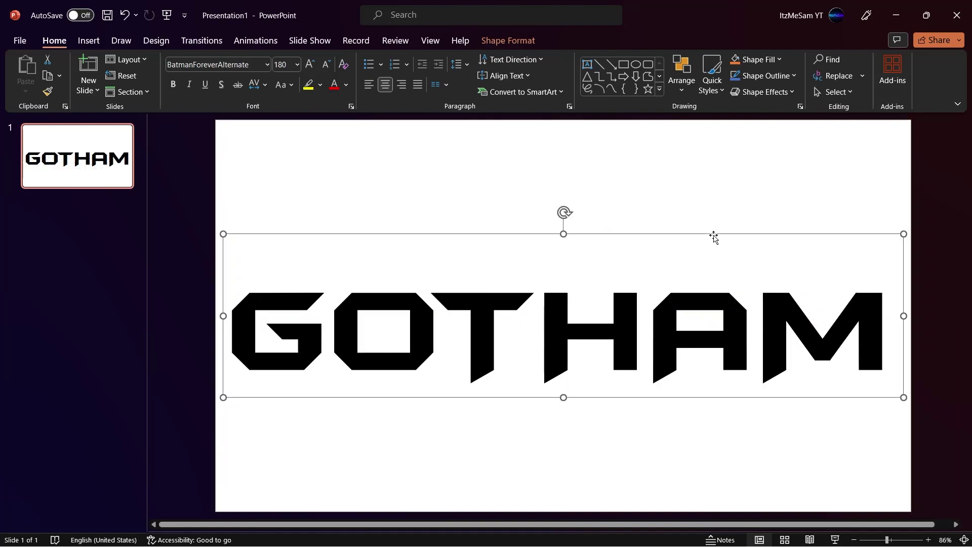
Make the whole GOTHAM text bold.
{"action": "left_click", "coordinate": [369, 350]}
{"action": "key", "text": "ctrl+a"}
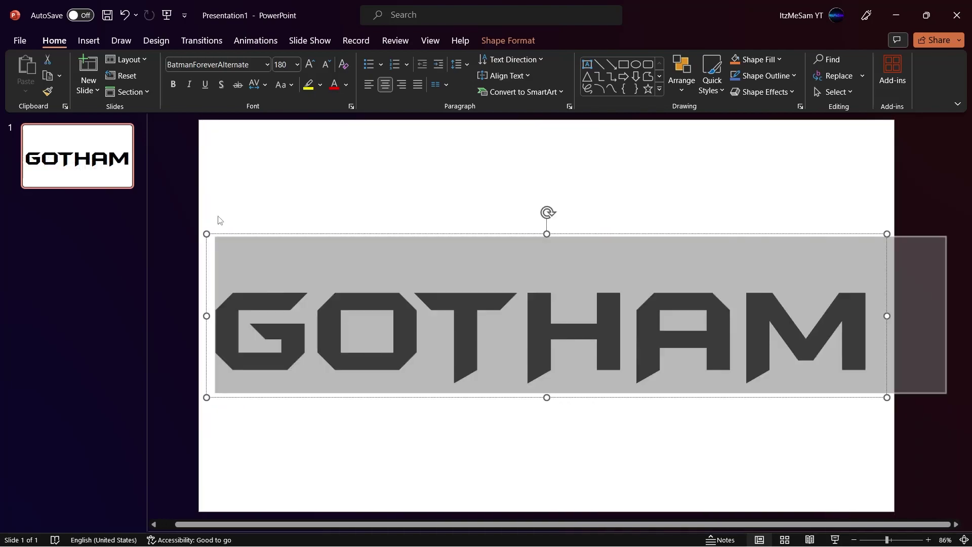
{"action": "left_click", "coordinate": [173, 84]}
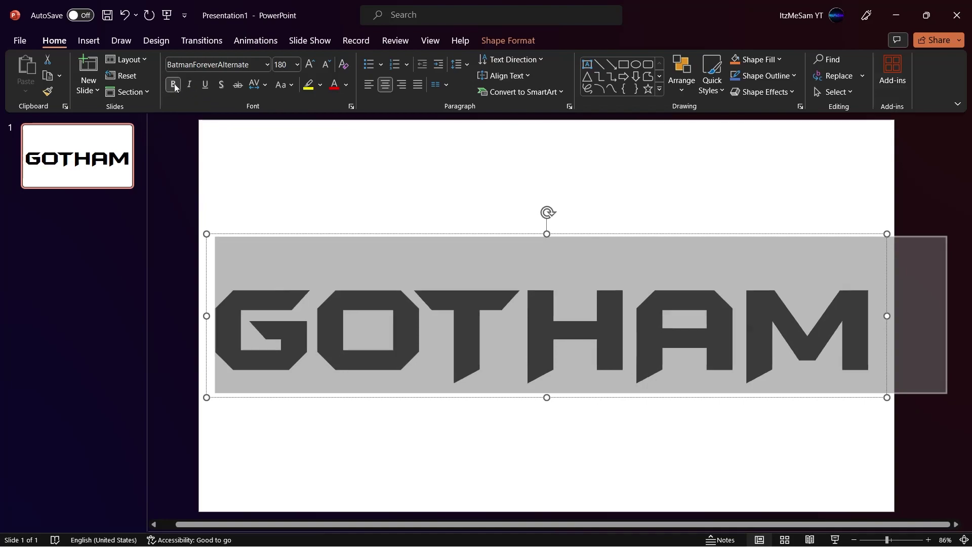
{"action": "key", "text": "Escape"}
Align the GOTHAM text box to the horizontal center and vertical middle of the slide.
{"action": "left_click", "coordinate": [518, 41]}
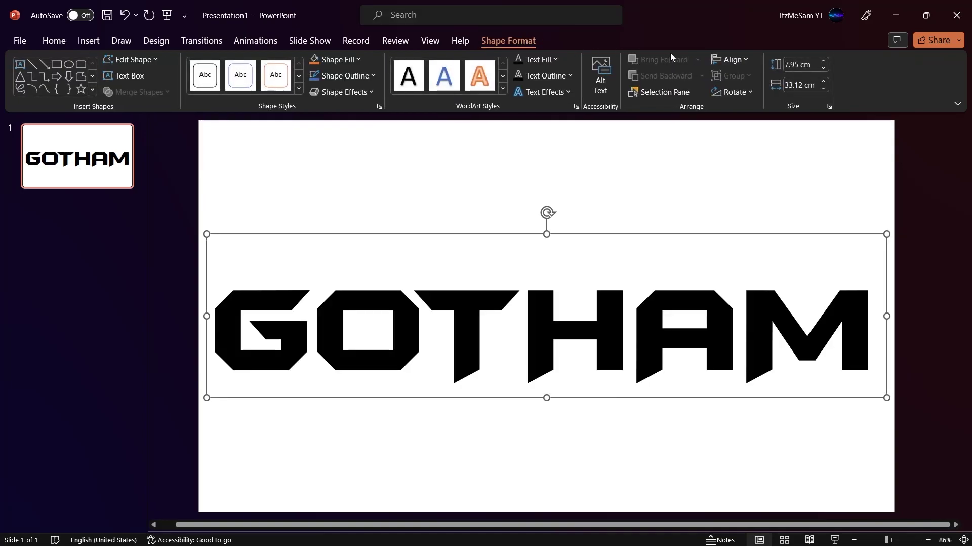
{"action": "left_click", "coordinate": [719, 60]}
{"action": "left_click", "coordinate": [743, 95]}
{"action": "left_click", "coordinate": [737, 61]}
{"action": "left_click", "coordinate": [767, 150]}
{"action": "left_click", "coordinate": [485, 199]}
Draw a rectangle over the whole slide, about 34.14 cm wide and 19.47 cm high.
{"action": "left_click", "coordinate": [89, 40]}
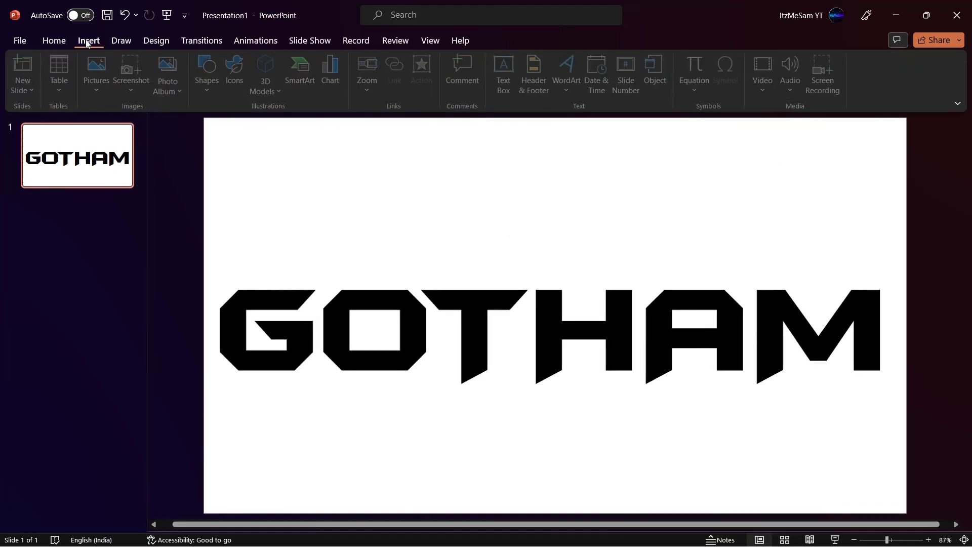
{"action": "left_click", "coordinate": [210, 73]}
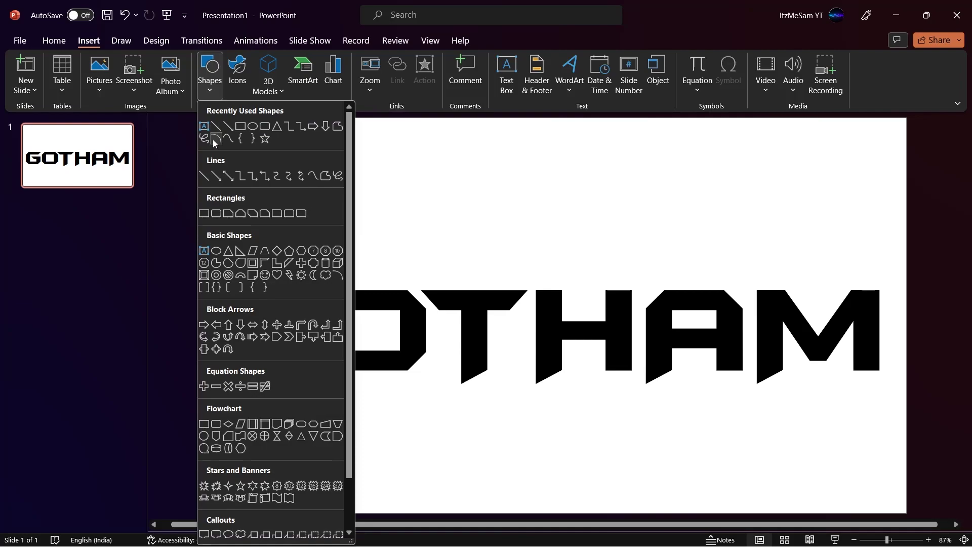
{"action": "left_click", "coordinate": [239, 126]}
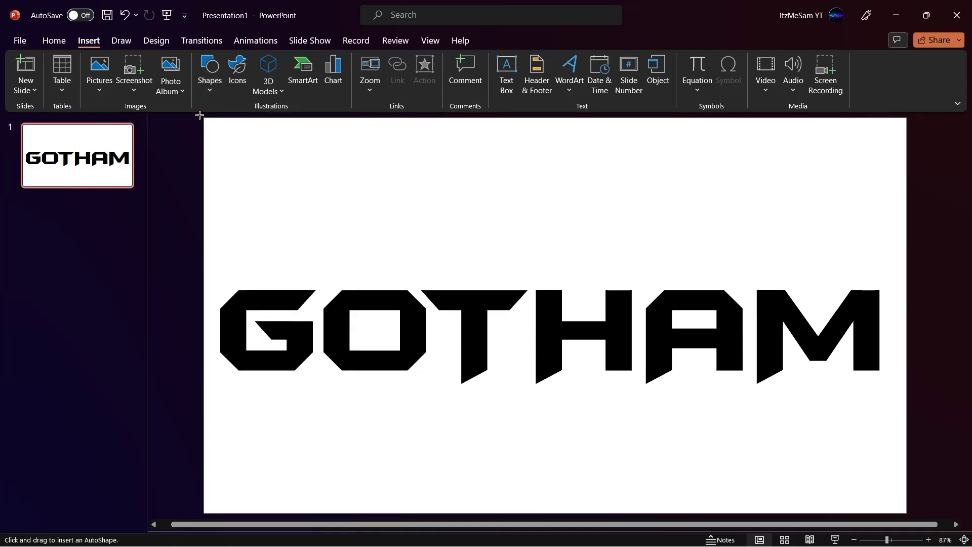
{"action": "left_click_drag", "start_coordinate": [201, 115], "coordinate": [912, 516]}
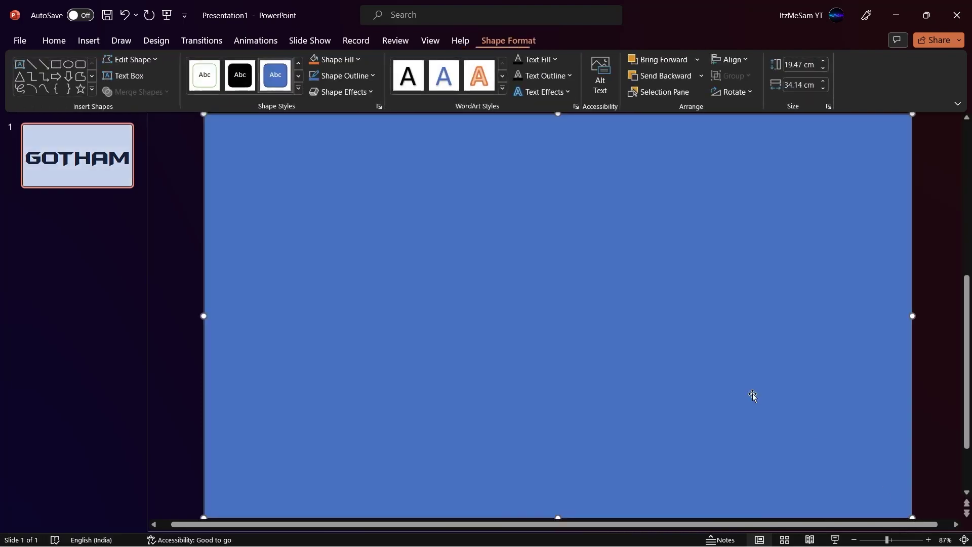
Fit the rectangle to the slide edges at 33.87 cm by 19.05 cm and send it behind the GOTHAM text.
{"action": "left_click_drag", "start_coordinate": [556, 148], "coordinate": [554, 121]}
{"action": "left_click_drag", "start_coordinate": [204, 319], "coordinate": [206, 318]}
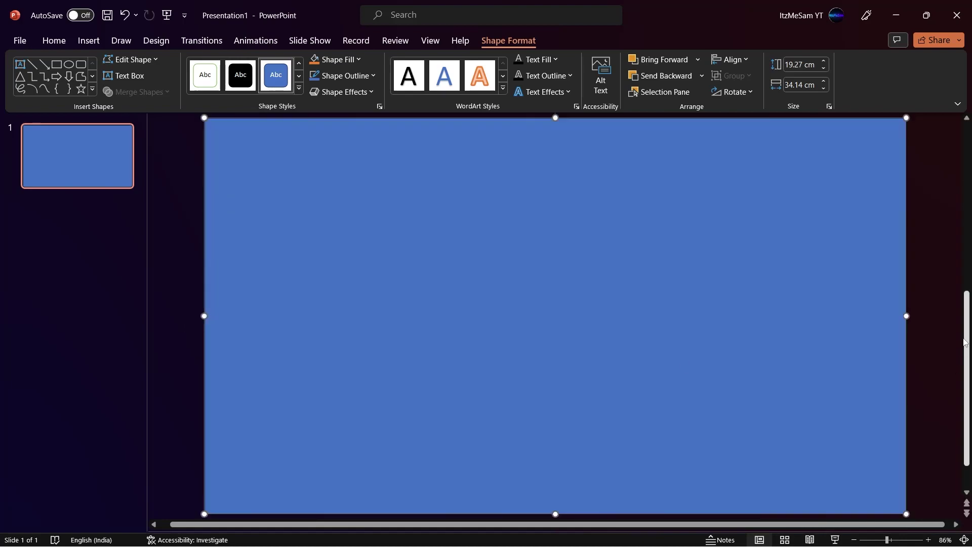
{"action": "left_click_drag", "start_coordinate": [905, 314], "coordinate": [900, 315]}
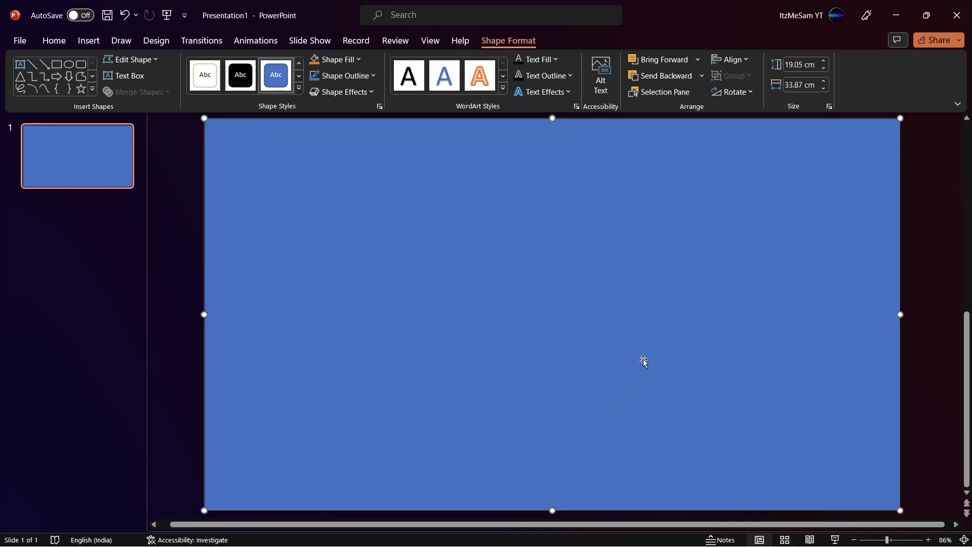
{"action": "right_click", "coordinate": [566, 181]}
{"action": "left_click", "coordinate": [645, 363]}
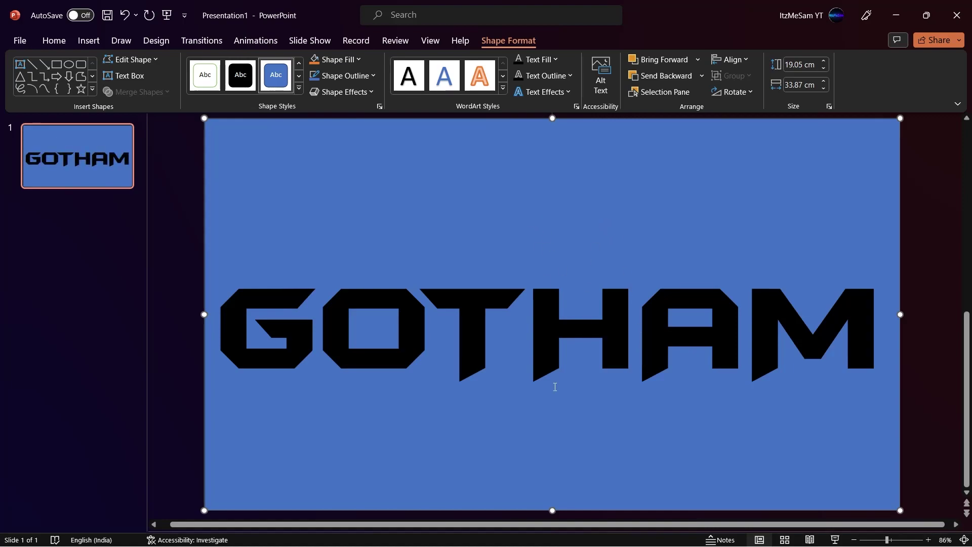
Merge the rectangle and the GOTHAM text with Combine, and apply the Colored Fill - Black, Dark 1 style.
{"action": "left_click", "coordinate": [252, 297], "text": "shift"}
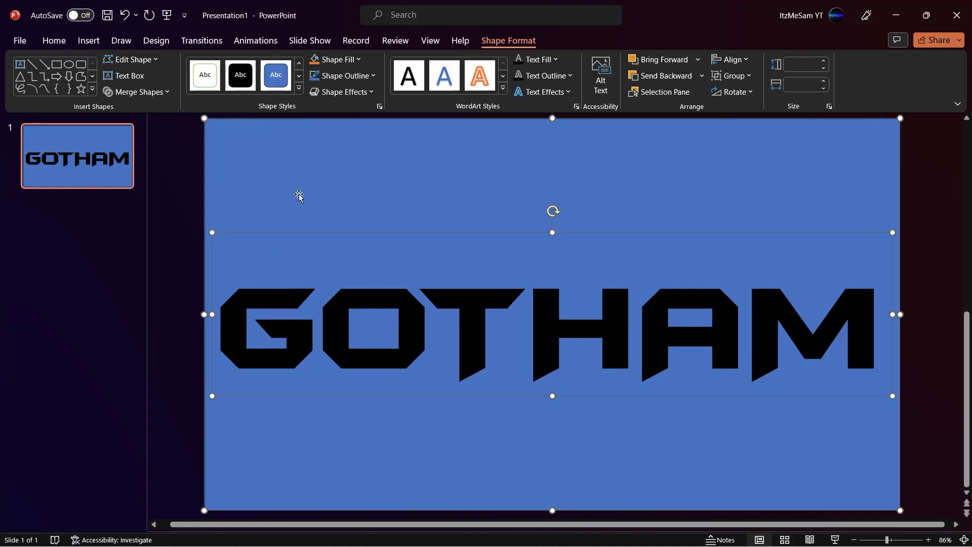
{"action": "left_click", "coordinate": [161, 93]}
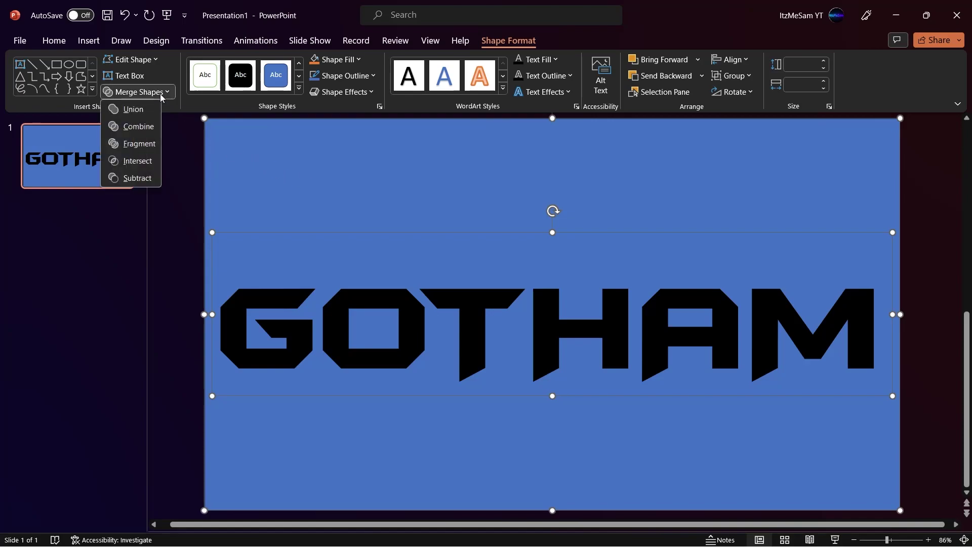
{"action": "left_click", "coordinate": [144, 126]}
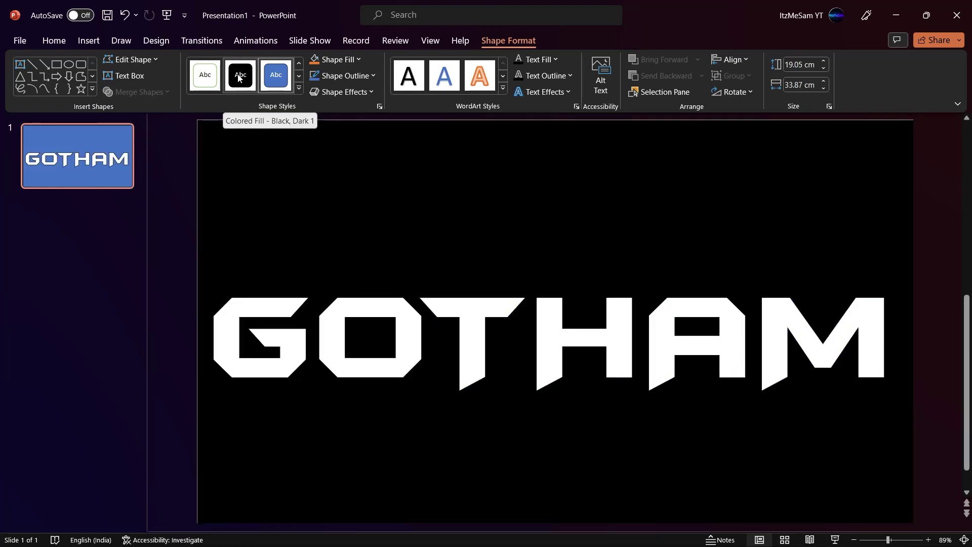
{"action": "left_click", "coordinate": [239, 78]}
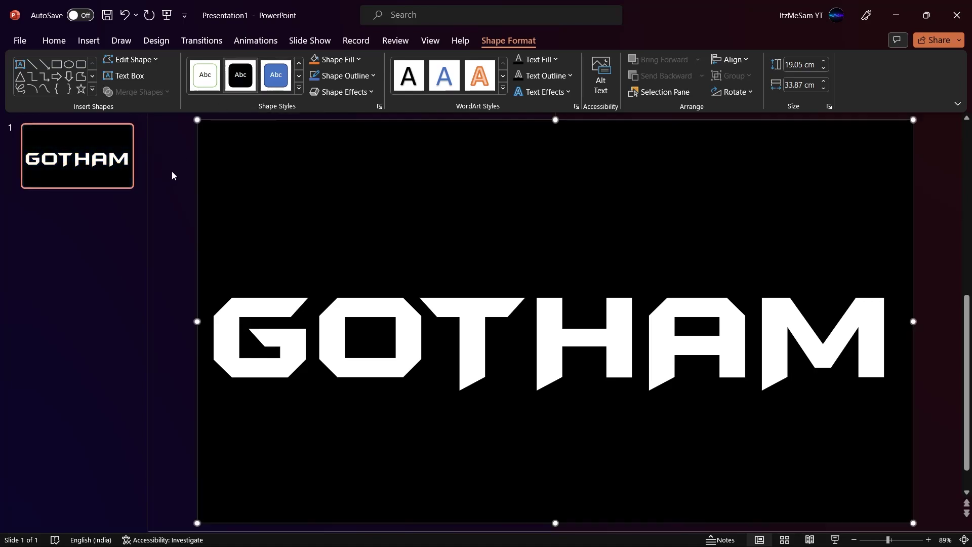
Insert an online picture of a city skyline at night onto the slide.
{"action": "left_click", "coordinate": [91, 42]}
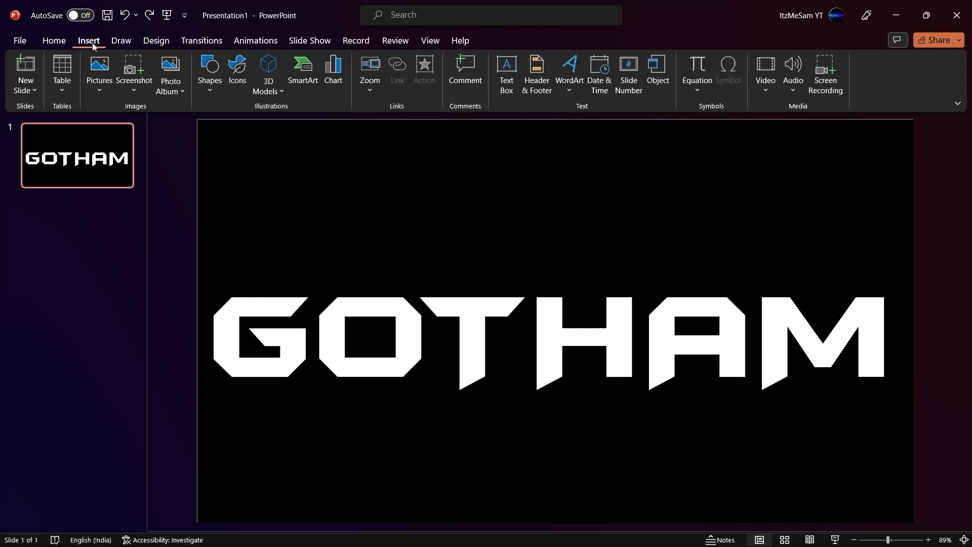
{"action": "left_click", "coordinate": [91, 82]}
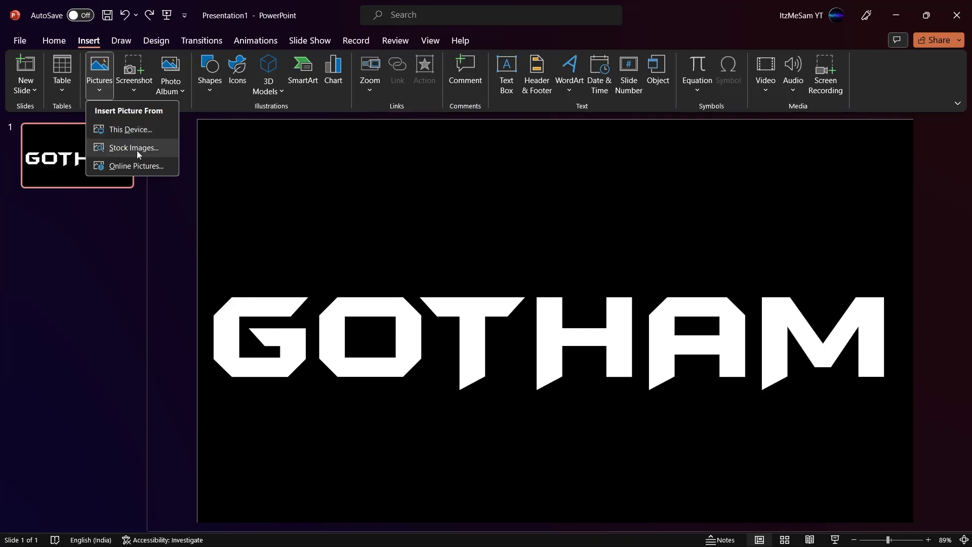
{"action": "left_click", "coordinate": [150, 168]}
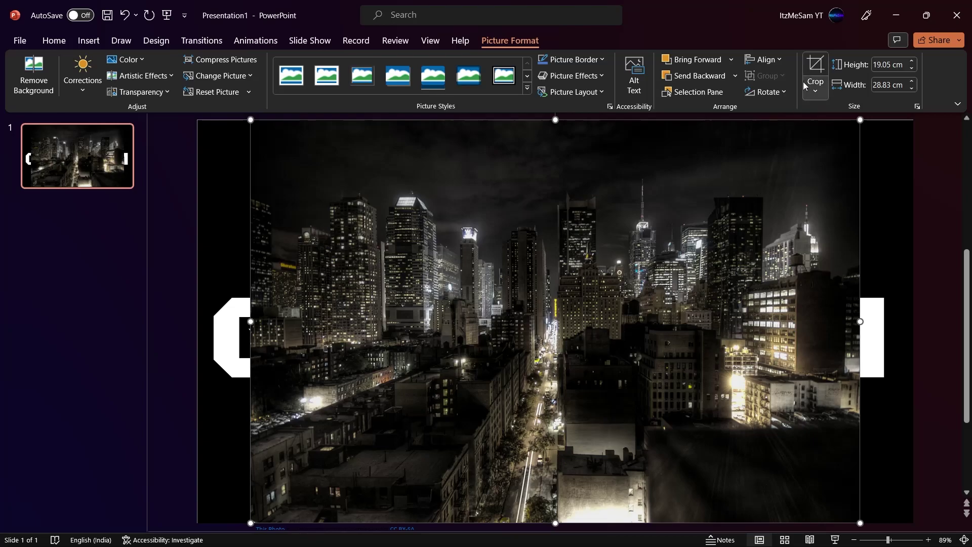
Extend the city picture's crop frame to the slide's full width of 33.87 cm and apply the Fill crop option.
{"action": "left_click", "coordinate": [813, 64]}
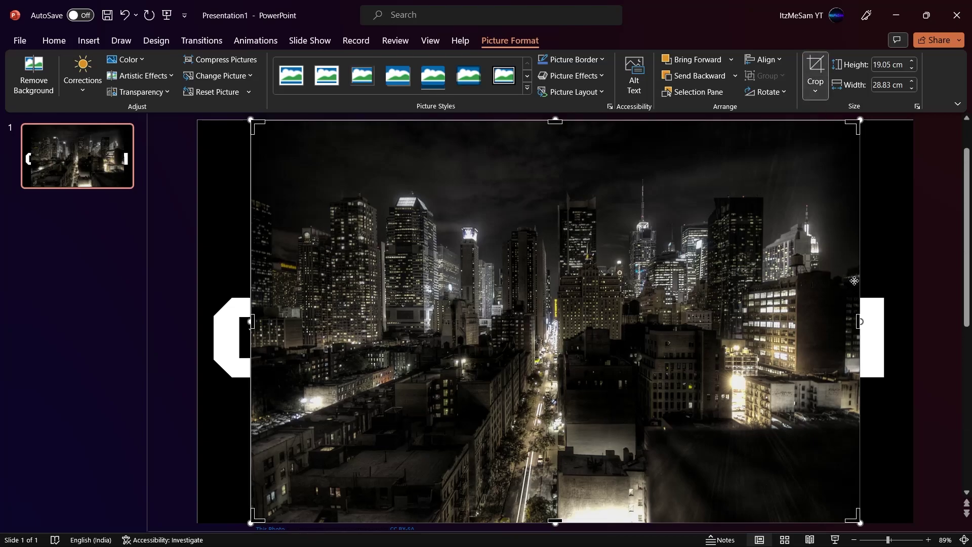
{"action": "left_click_drag", "start_coordinate": [859, 320], "coordinate": [909, 311]}
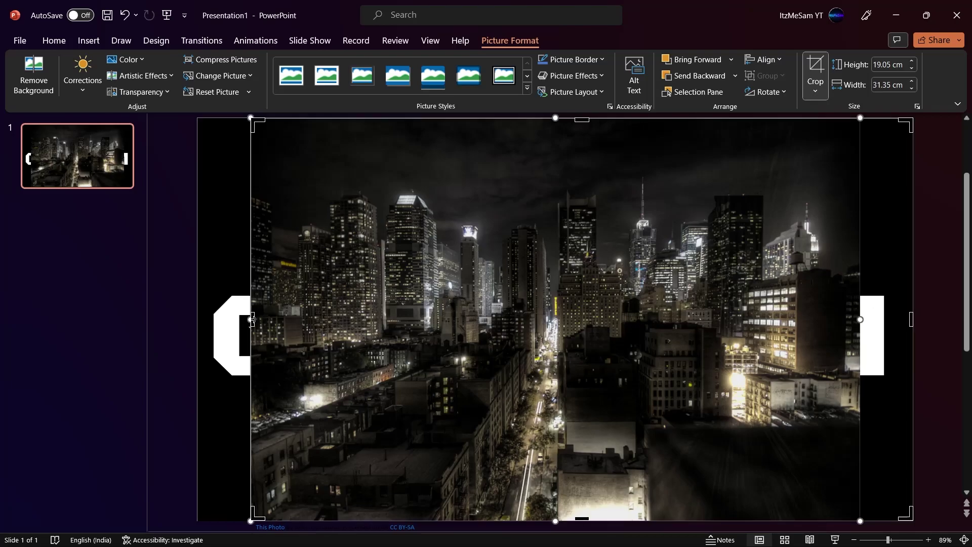
{"action": "left_click_drag", "start_coordinate": [253, 319], "coordinate": [198, 319]}
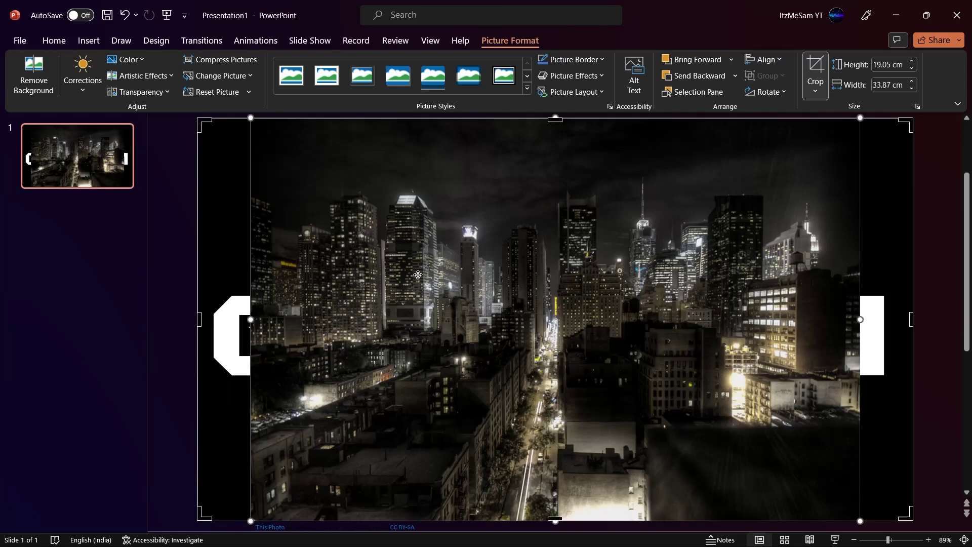
{"action": "left_click", "coordinate": [816, 92]}
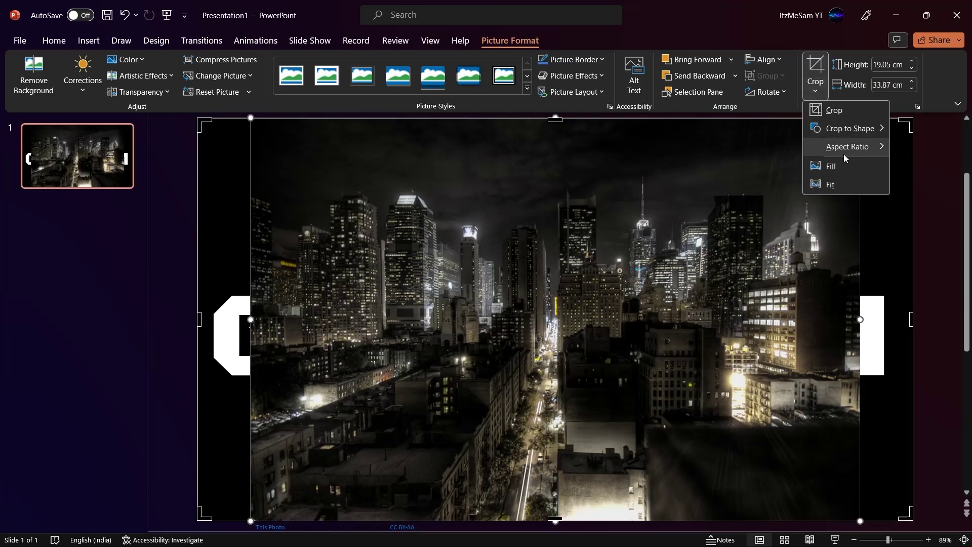
{"action": "left_click", "coordinate": [831, 166]}
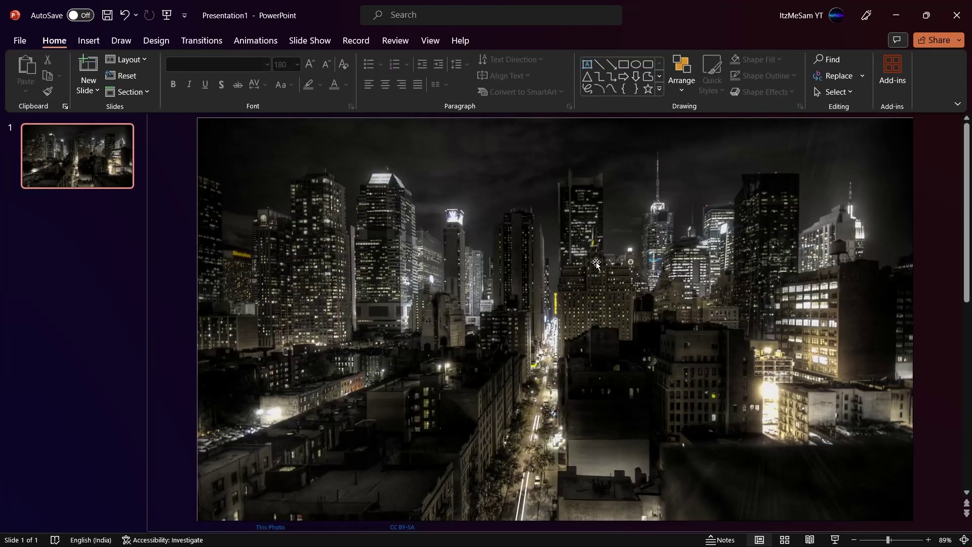
Send the city picture to the back, behind the black cut-out shape.
{"action": "left_click", "coordinate": [596, 262]}
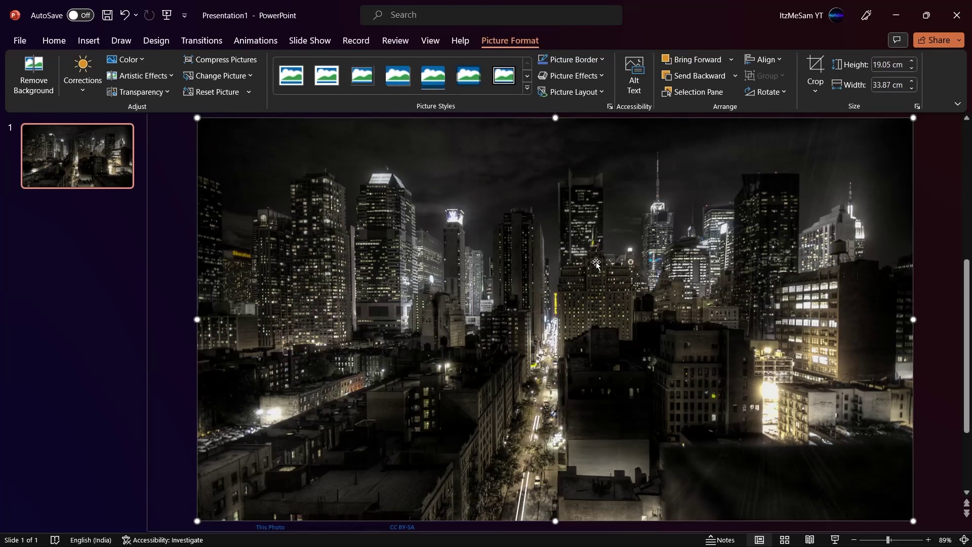
{"action": "right_click", "coordinate": [596, 262]}
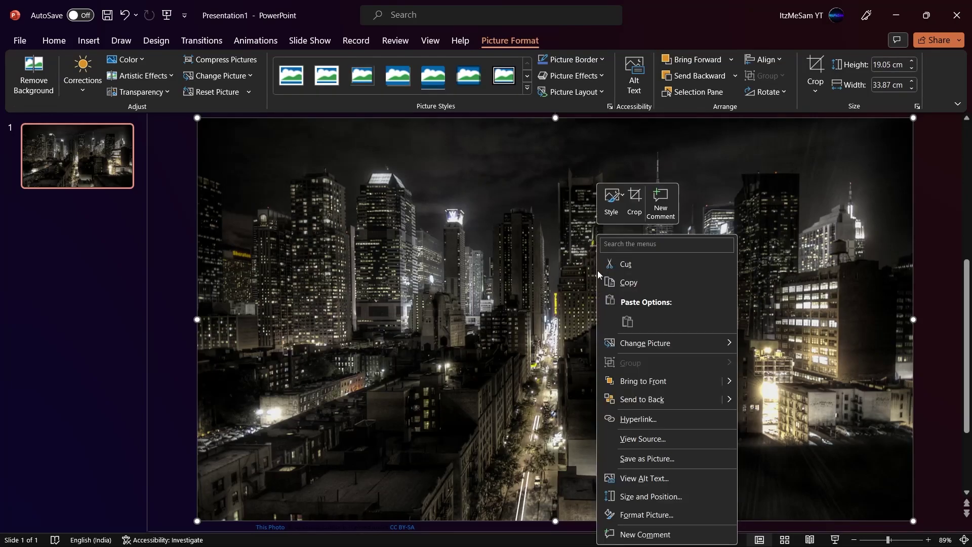
{"action": "left_click", "coordinate": [651, 400]}
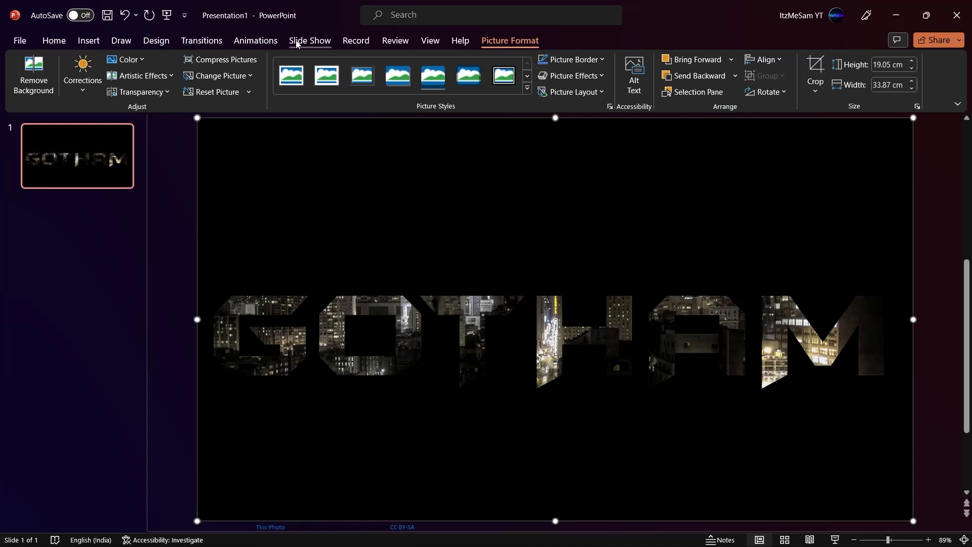
Apply the Grow/Shrink emphasis animation to the city picture.
{"action": "left_click", "coordinate": [255, 42]}
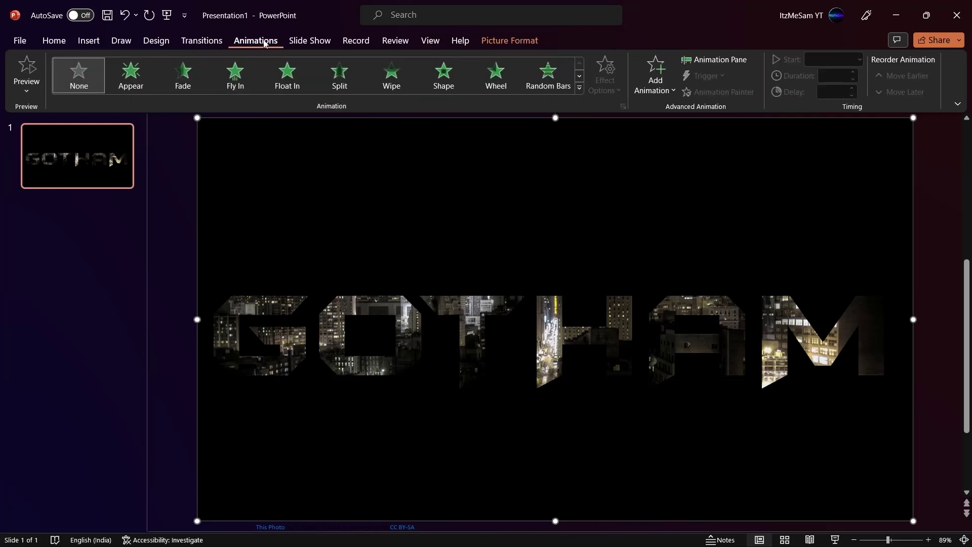
{"action": "left_click", "coordinate": [580, 89]}
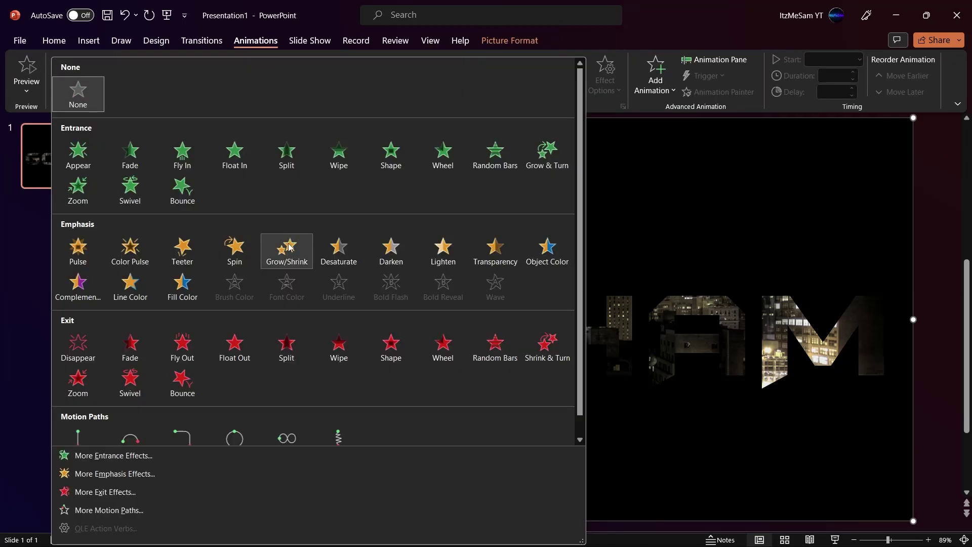
{"action": "left_click", "coordinate": [287, 248]}
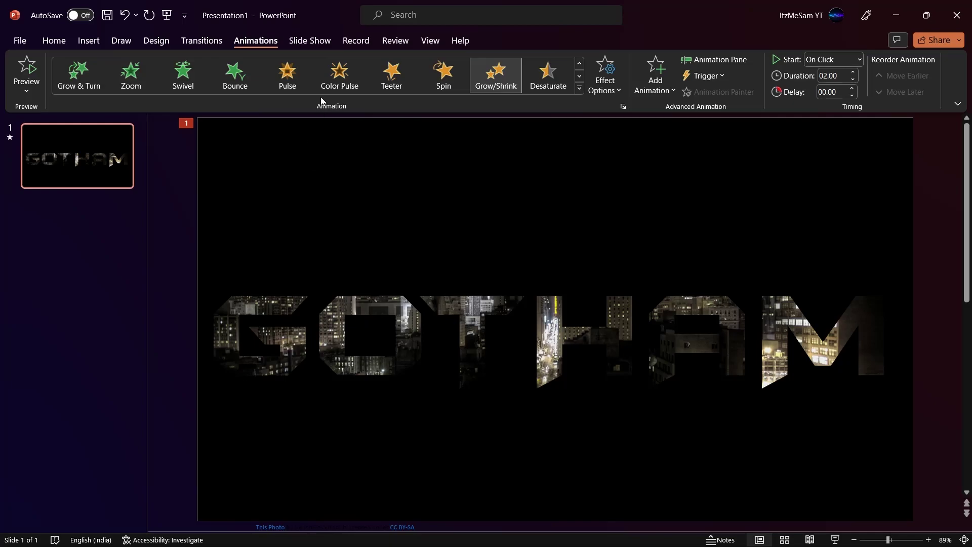
Set the city picture's Grow/Shrink animation to start With Previous.
{"action": "left_click", "coordinate": [735, 61]}
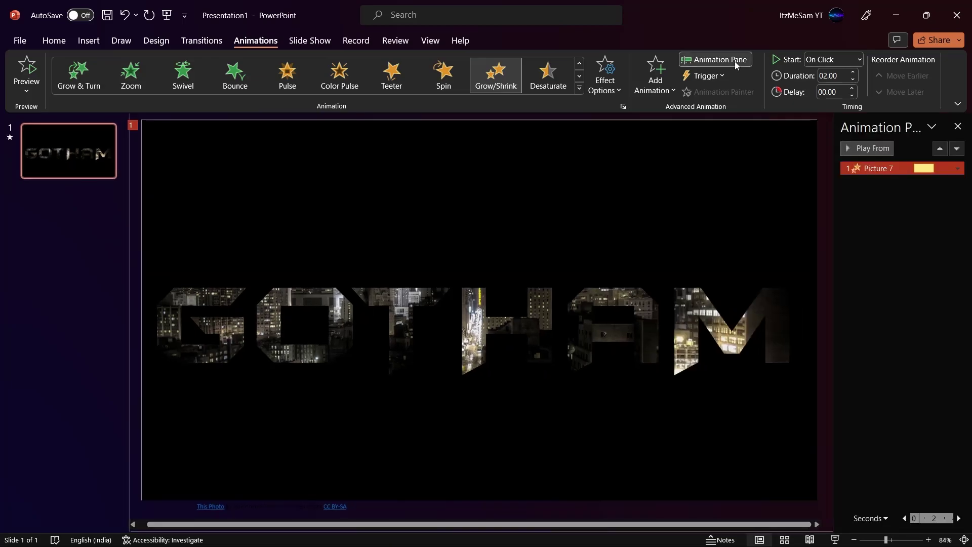
{"action": "right_click", "coordinate": [874, 172]}
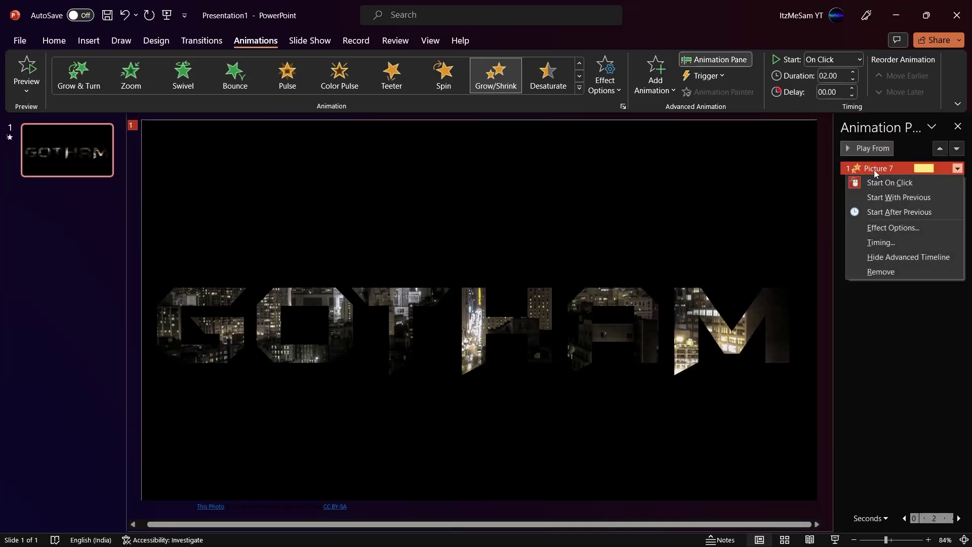
{"action": "left_click", "coordinate": [893, 227]}
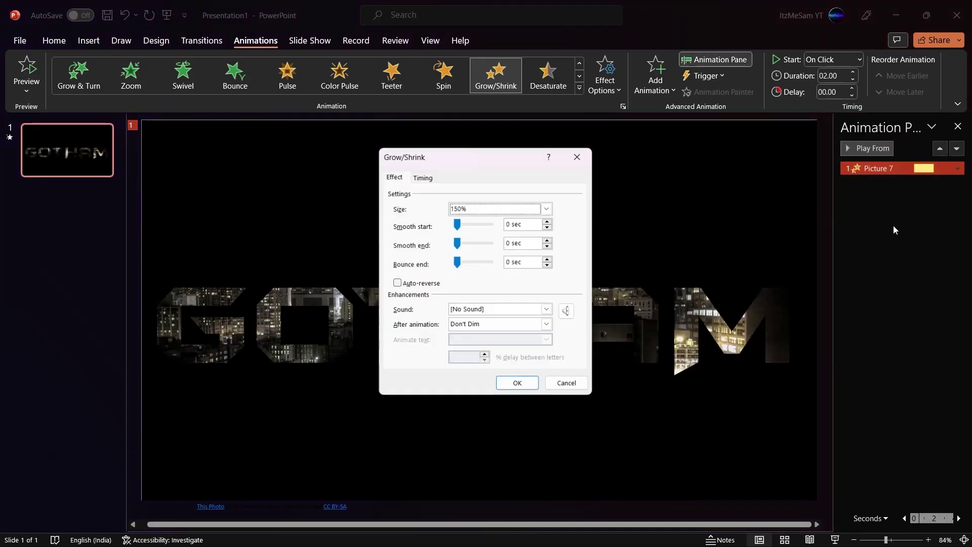
{"action": "left_click", "coordinate": [422, 176]}
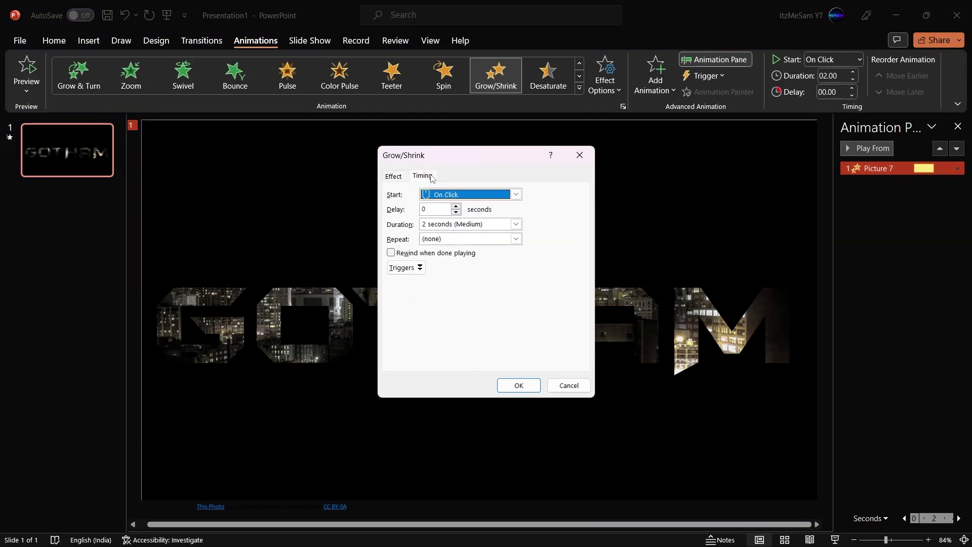
{"action": "left_click", "coordinate": [515, 194]}
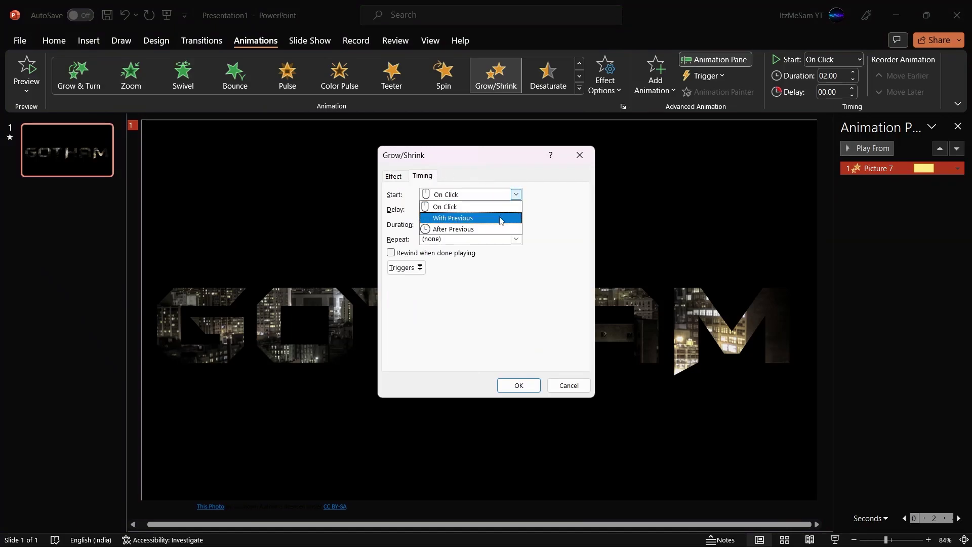
{"action": "left_click", "coordinate": [500, 217]}
Set the Grow/Shrink effect's smooth end to 2 sec and preview the animation.
{"action": "left_click", "coordinate": [392, 176]}
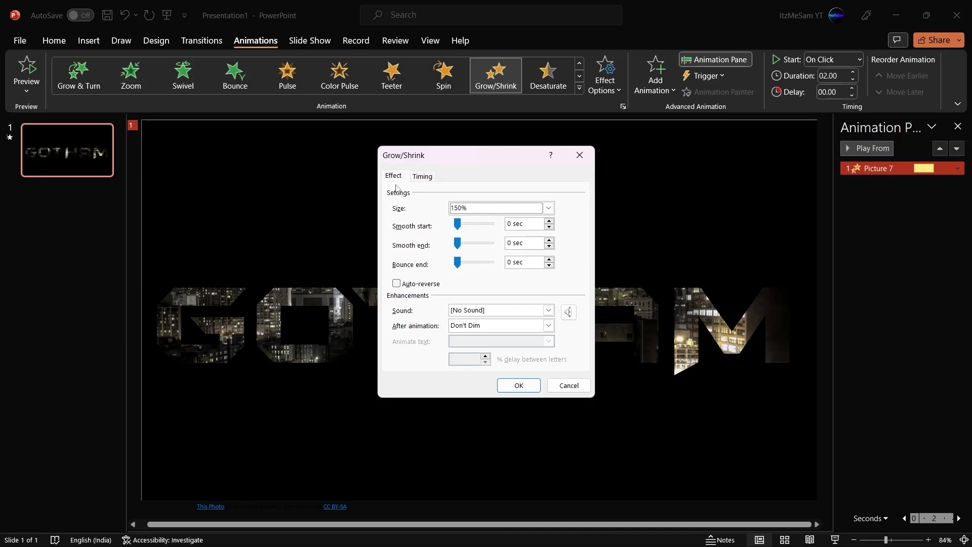
{"action": "left_click_drag", "start_coordinate": [459, 247], "coordinate": [491, 245]}
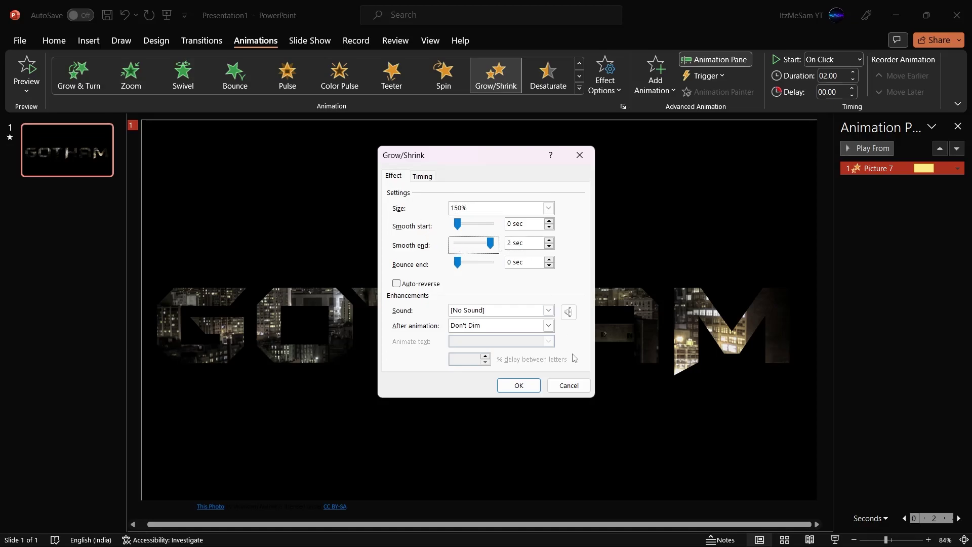
{"action": "left_click", "coordinate": [535, 389]}
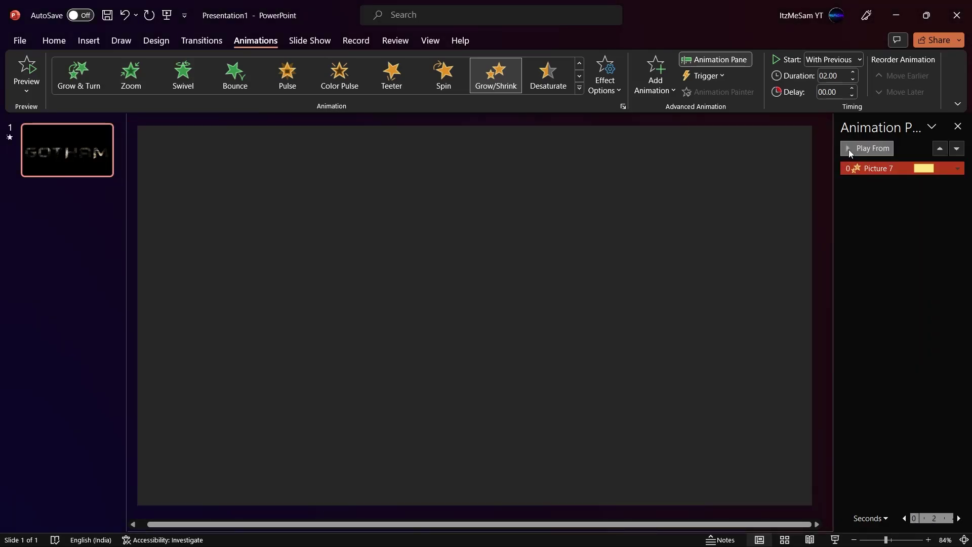
{"action": "left_click", "coordinate": [849, 150]}
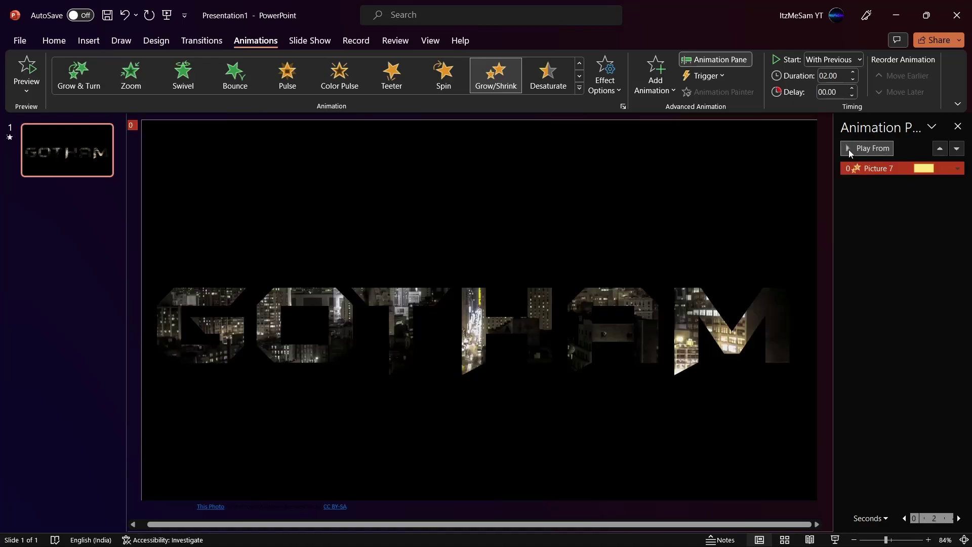
Add a text box reading THE DARK CITY below the GOTHAM letters.
{"action": "left_click", "coordinate": [88, 41]}
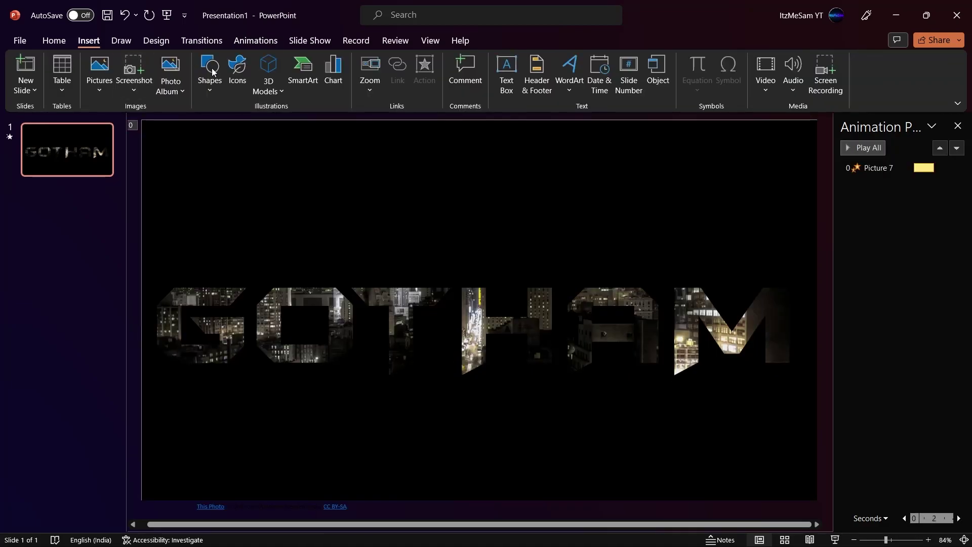
{"action": "left_click", "coordinate": [507, 72]}
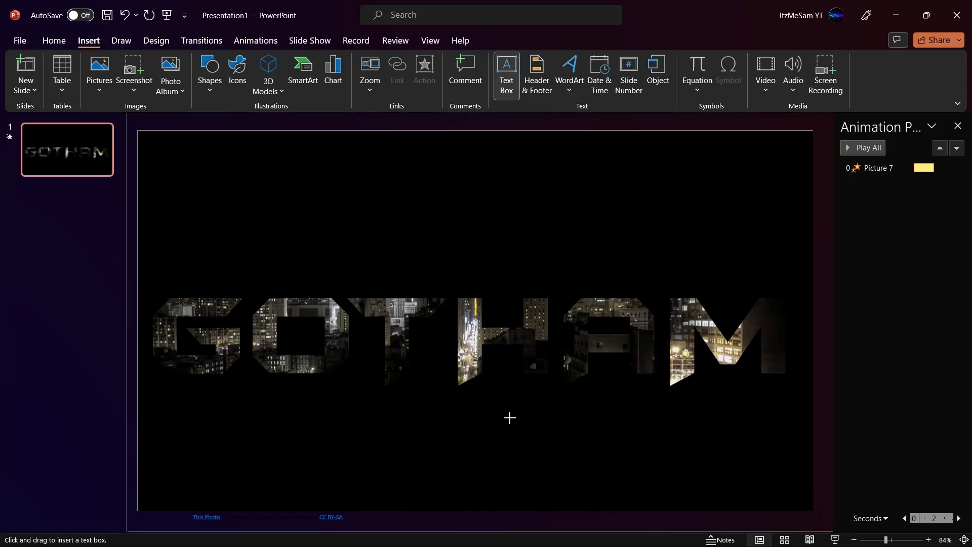
{"action": "left_click", "coordinate": [542, 420]}
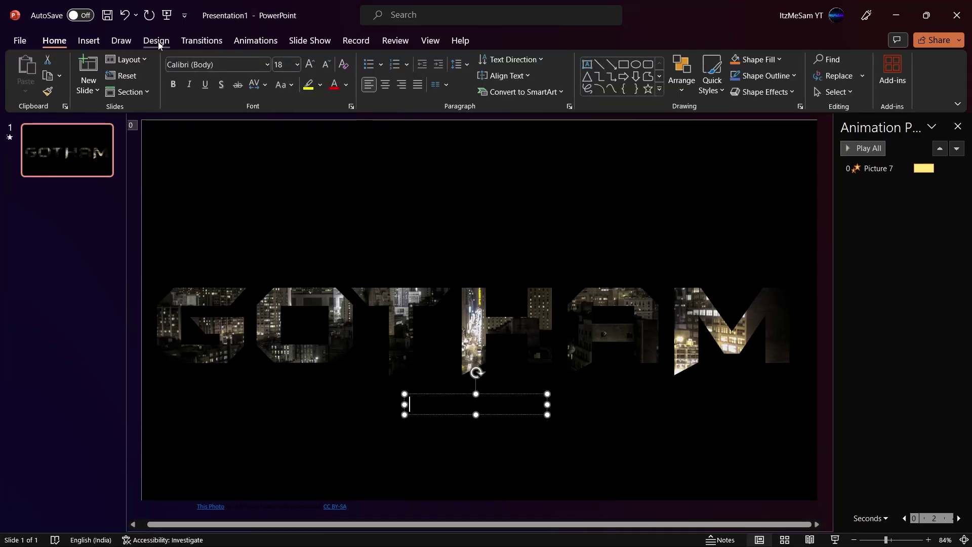
{"action": "type", "text": "THE Dty that w"}
Change the font color of all the text in the THE DARK CITY box to white.
{"action": "key", "text": "ctrl+a"}
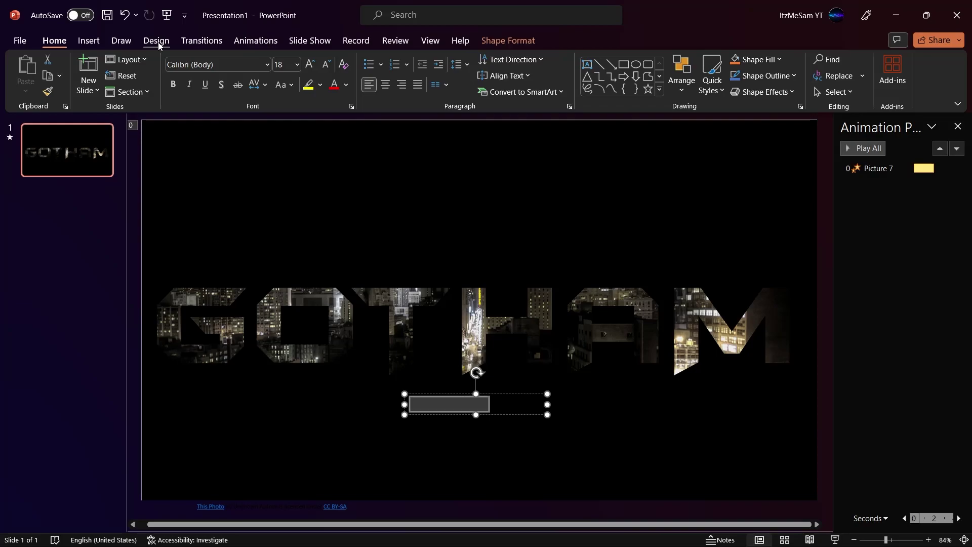
{"action": "left_click", "coordinate": [346, 86]}
{"action": "left_click", "coordinate": [333, 116]}
Set the font of the THE DARK CITY text to BatmanForeverAlternate.
{"action": "left_click", "coordinate": [259, 64]}
{"action": "type", "text": "G"}
{"action": "key", "text": "BackSpace"}
{"action": "type", "text": "B"}
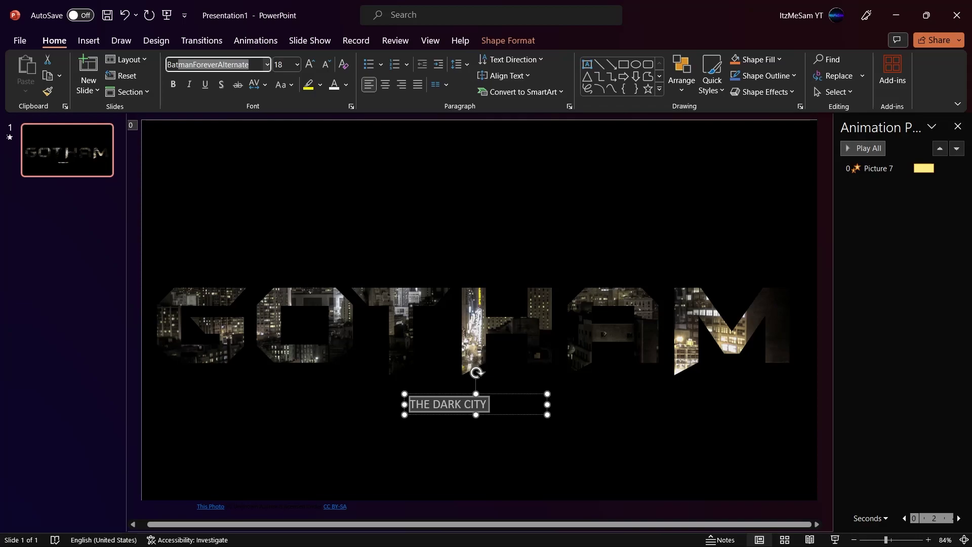
{"action": "type", "text": "at"}
{"action": "key", "text": "Return"}
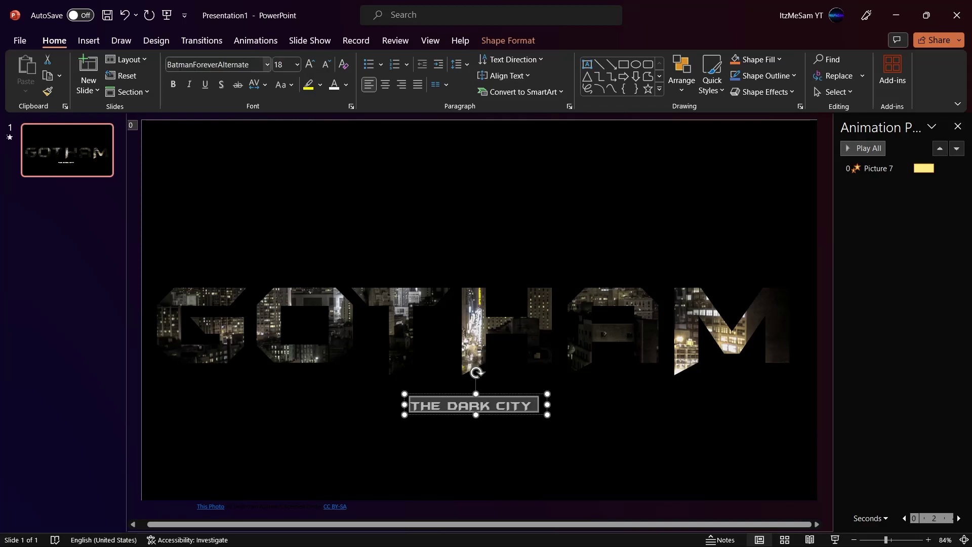
Center the THE DARK CITY text in its box and the box horizontally on the slide, and run the slide show from the beginning.
{"action": "left_click", "coordinate": [385, 87]}
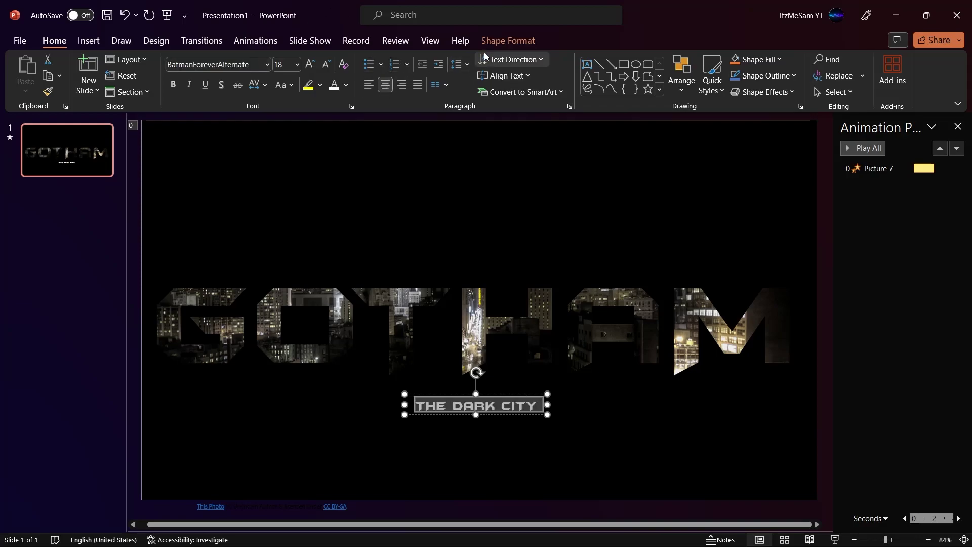
{"action": "left_click", "coordinate": [508, 41]}
{"action": "left_click", "coordinate": [732, 60]}
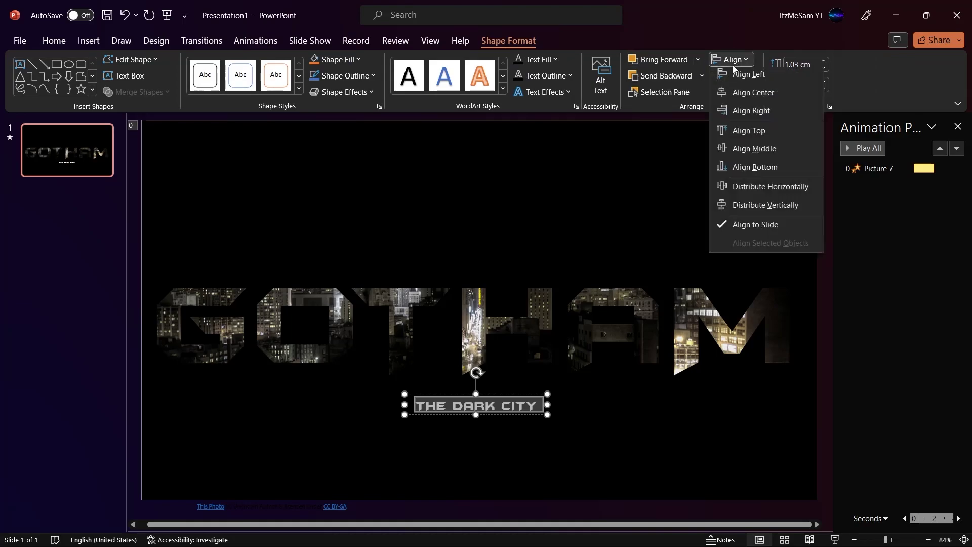
{"action": "left_click", "coordinate": [746, 95]}
{"action": "key", "text": "F5"}
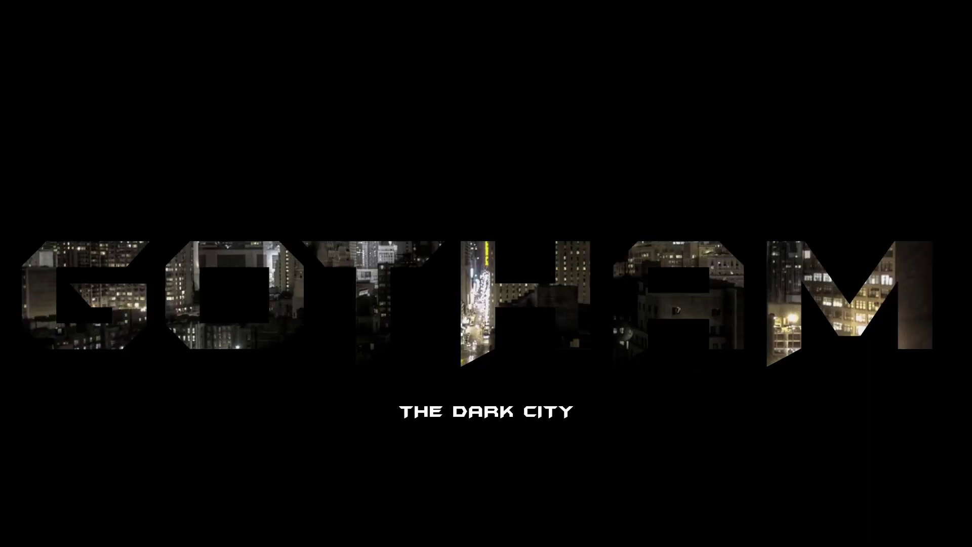